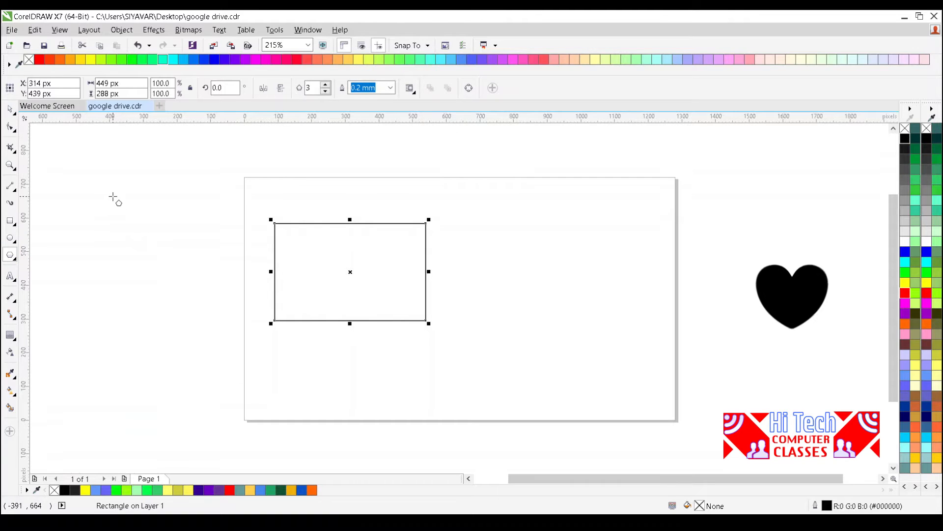
- Draw a triangle about 135 by 117 px outside the page and rotate it to 270° so it points right
mouse_move(115, 197)
mouse_down()
mouse_move(168, 259)
mouse_move(164, 250)
mouse_up()
key(ctrl)
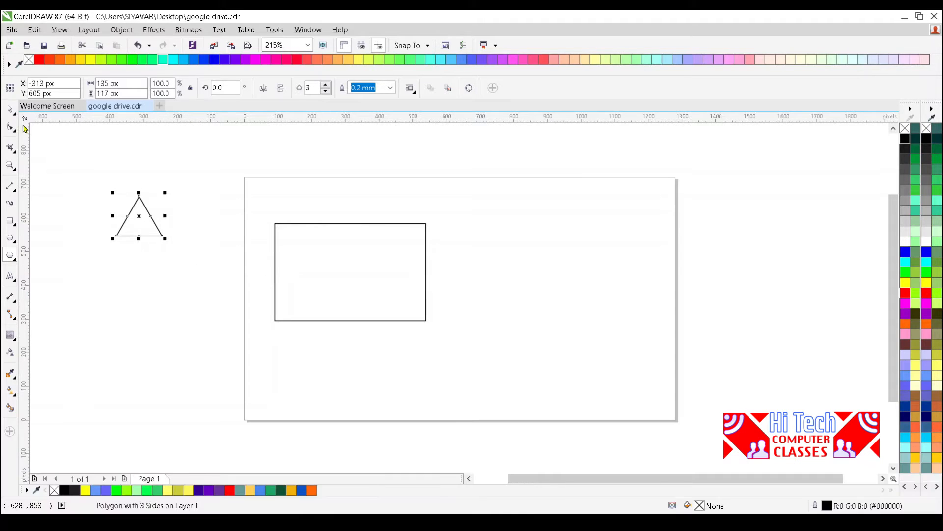
click(10, 108)
click(145, 224)
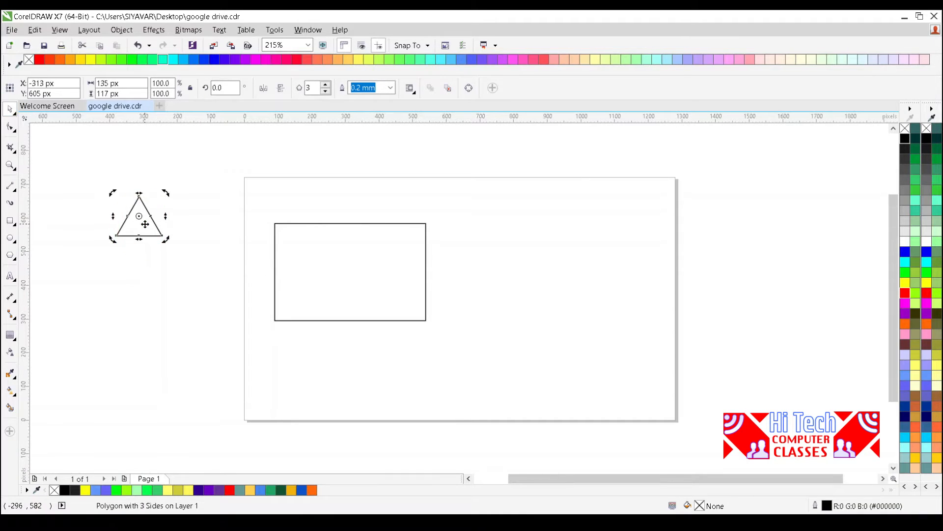
drag(165, 193, 177, 255)
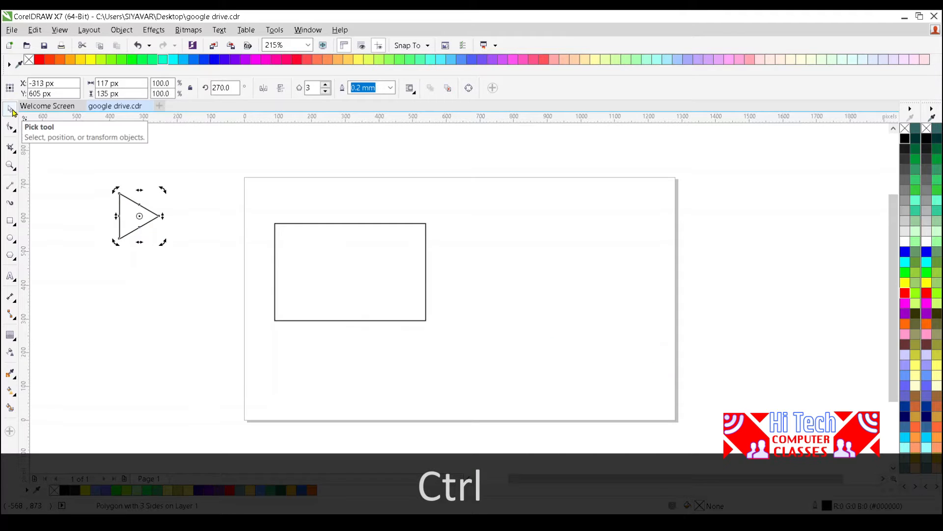
- Move the triangle inside the rectangle, near its middle, and clear the selection
drag(126, 216, 342, 278)
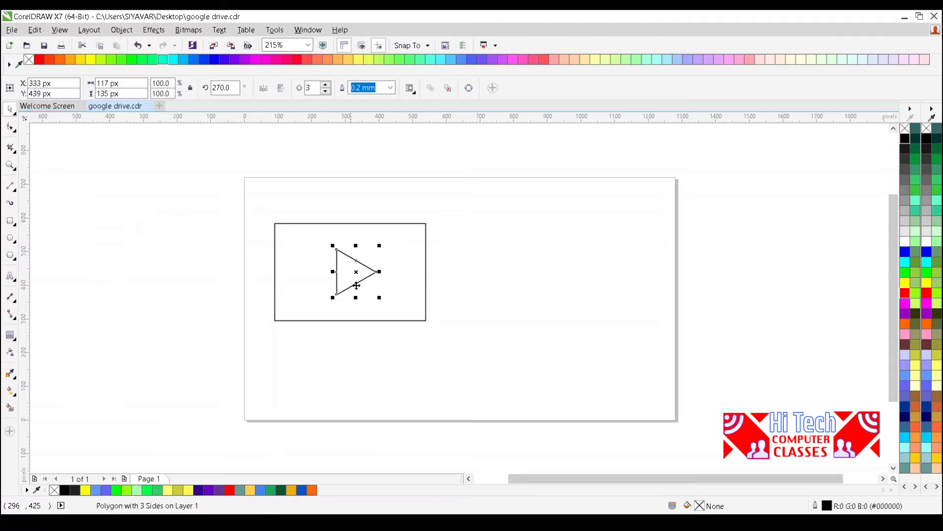
click(418, 318)
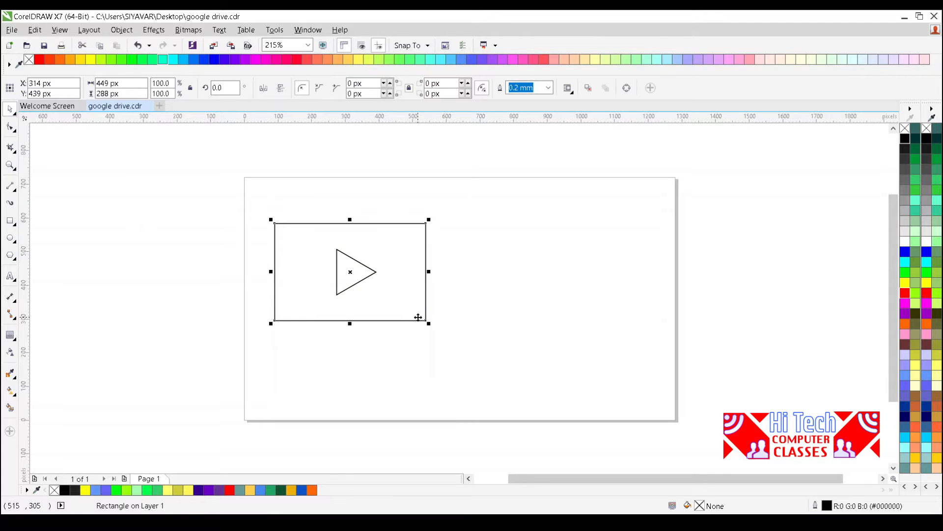
click(493, 301)
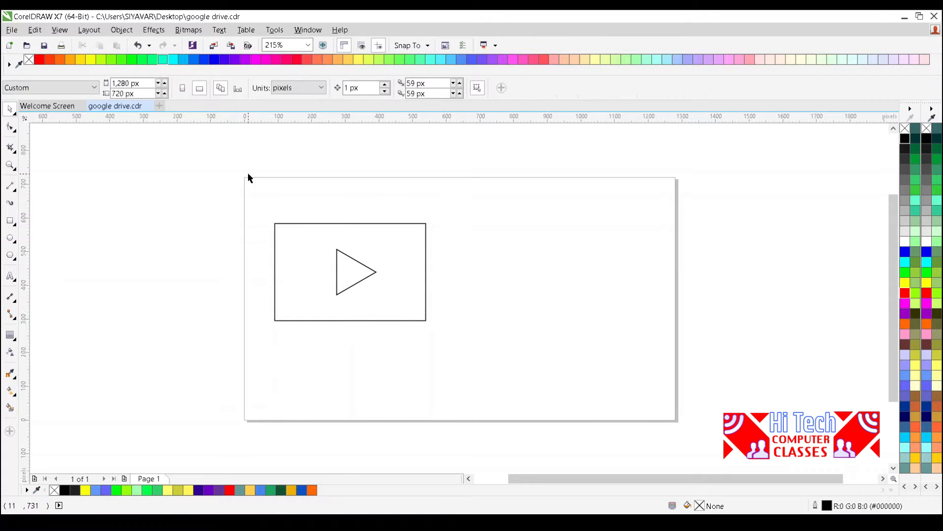
- Round all four corners of the rectangle with the Shape tool to a radius of about 23 px
drag(248, 175, 455, 349)
click(396, 309)
click(399, 320)
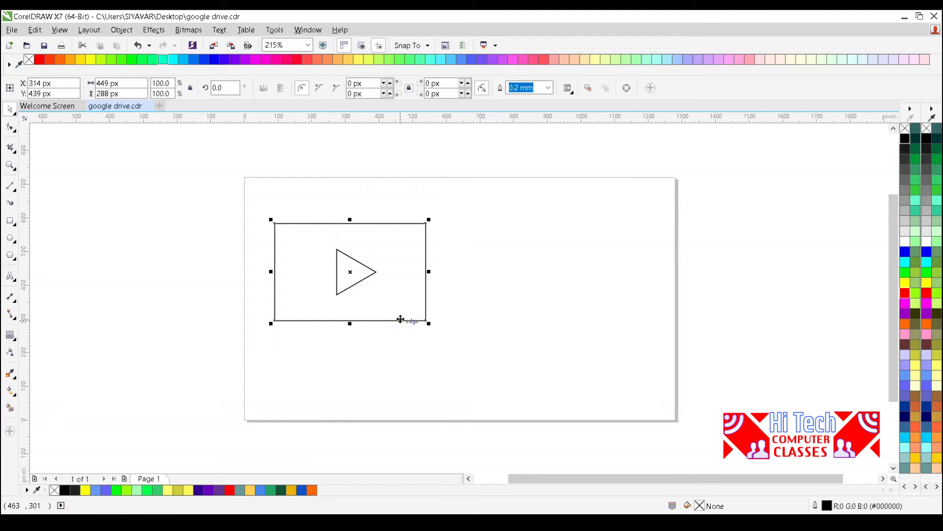
click(10, 127)
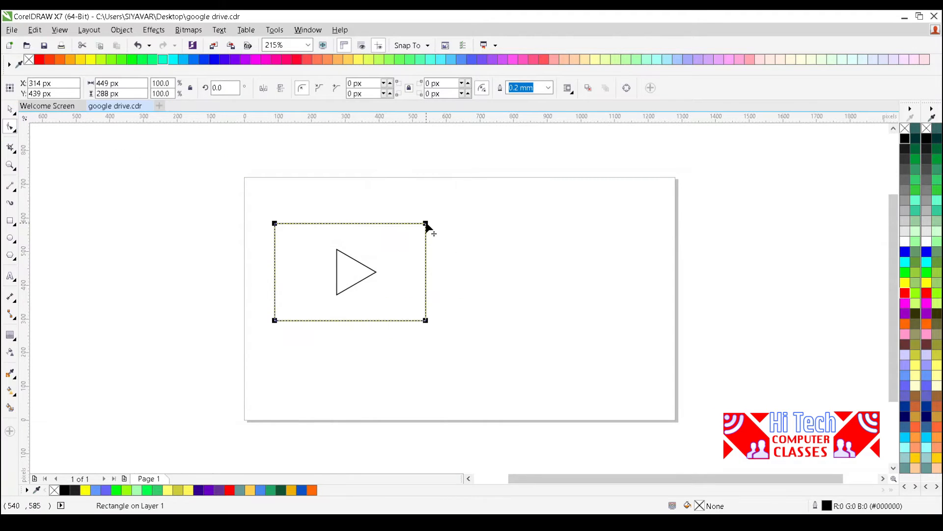
drag(426, 224, 418, 224)
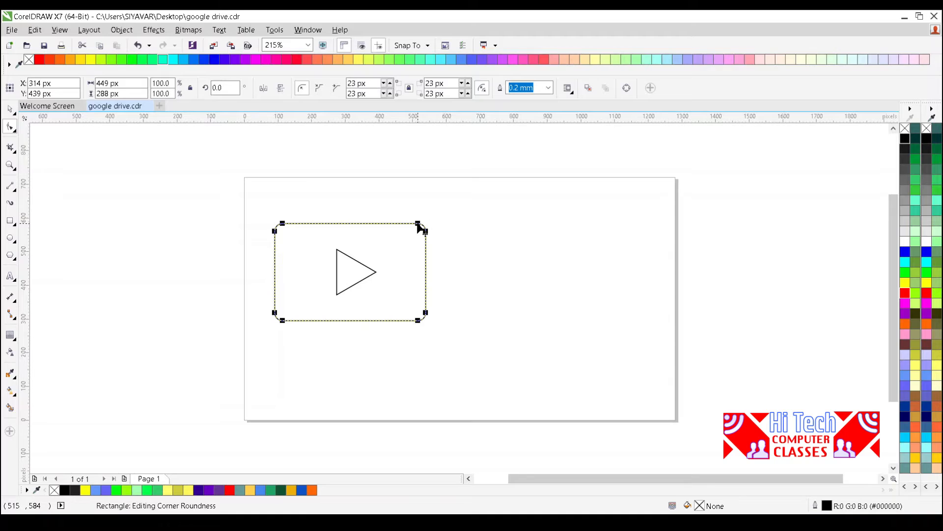
click(10, 109)
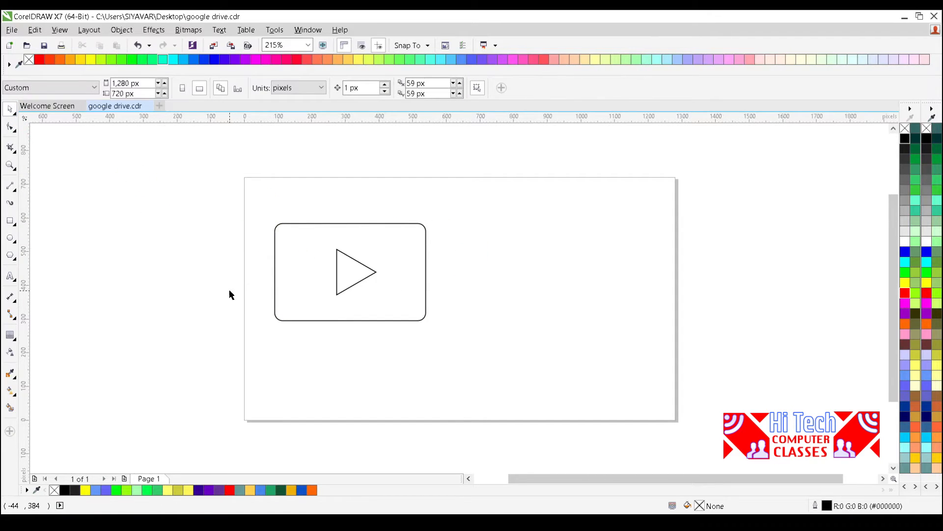
- Centre the triangle horizontally and vertically on the rounded rectangle
key(F2)
drag(247, 193, 443, 350)
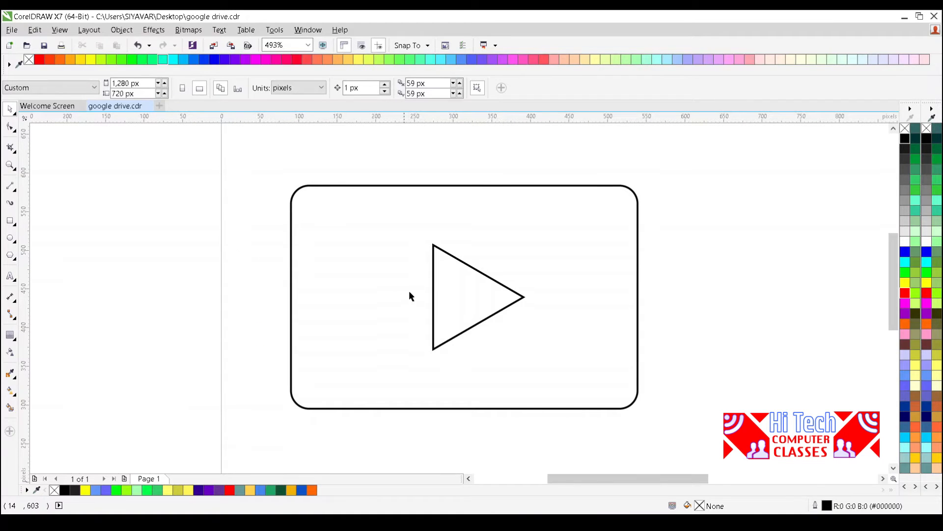
click(463, 293)
key(shift)
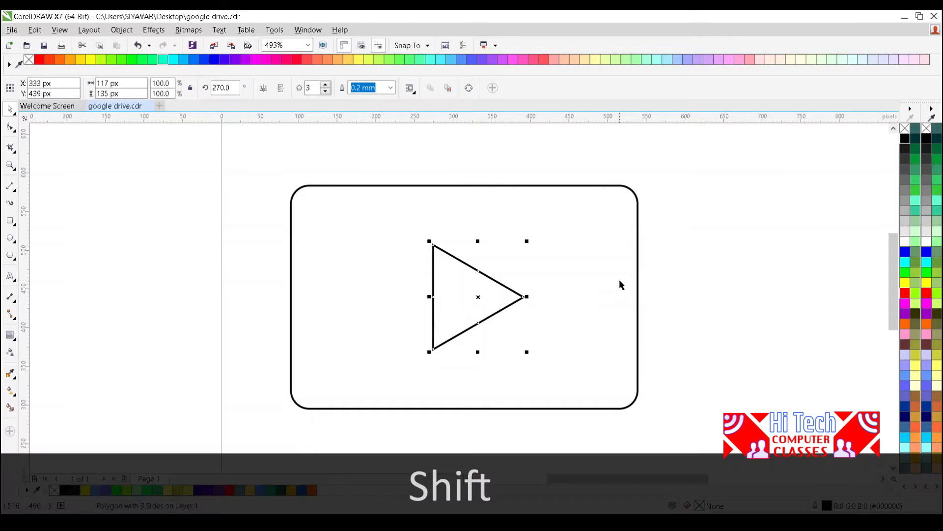
shift+click(620, 283)
key(e)
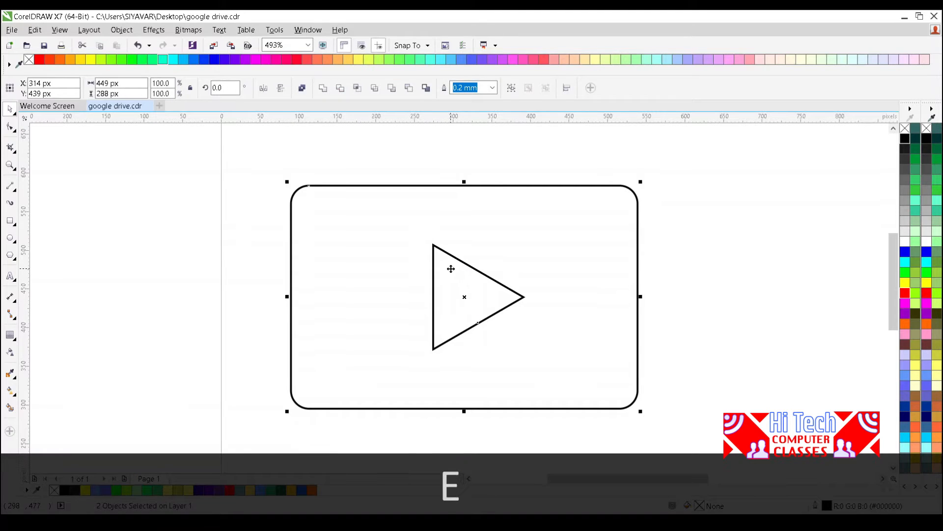
key(c)
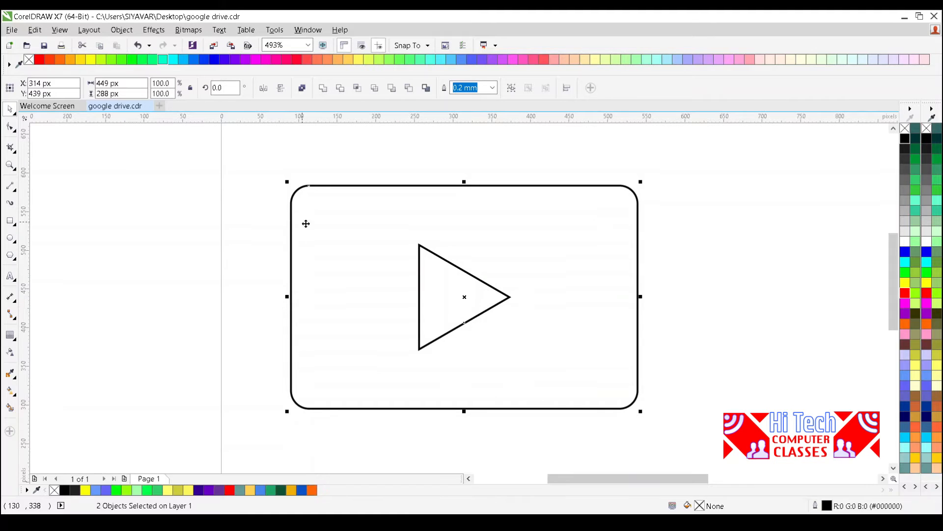
click(711, 335)
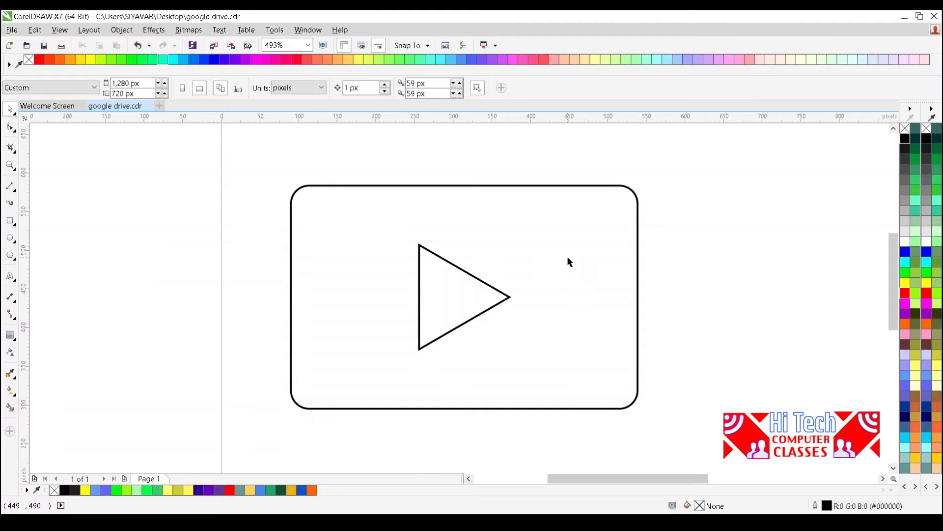
- Apply a red Smart Fill to the area of the rounded rectangle around the triangle
click(10, 407)
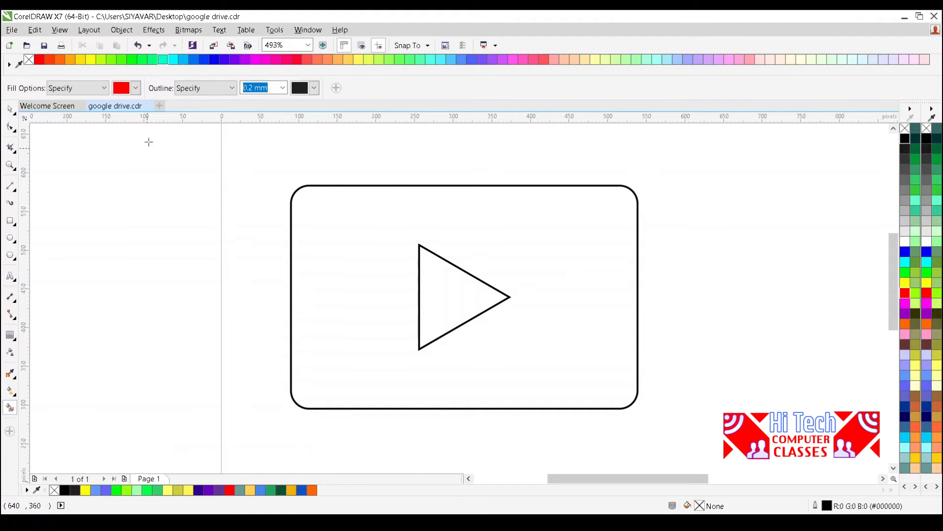
click(136, 88)
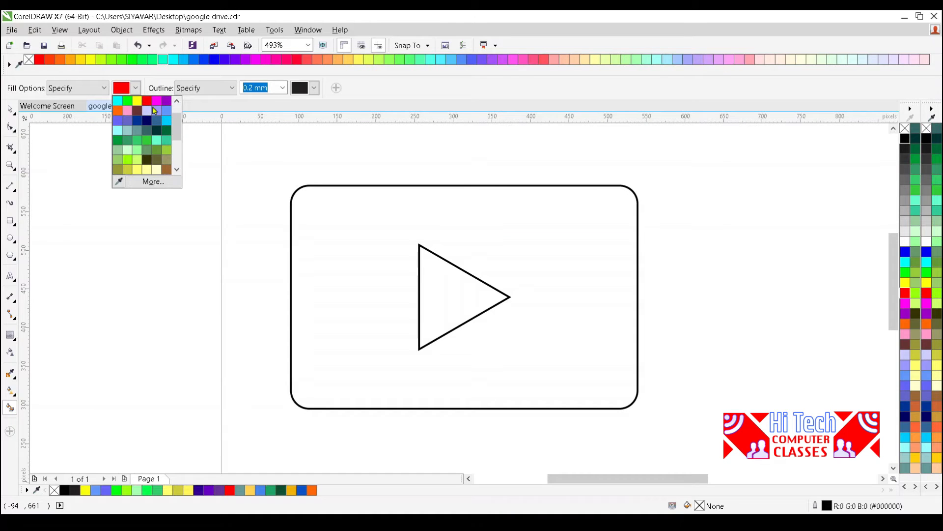
click(151, 105)
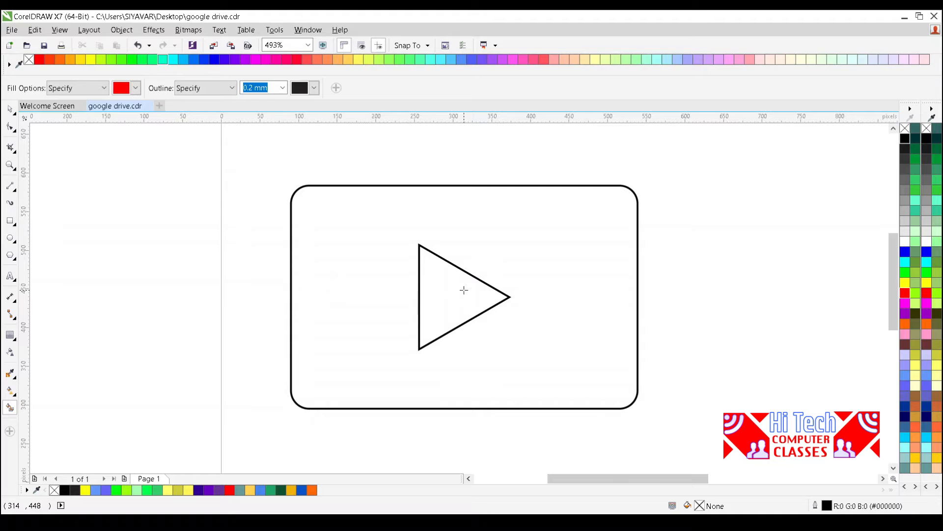
click(517, 262)
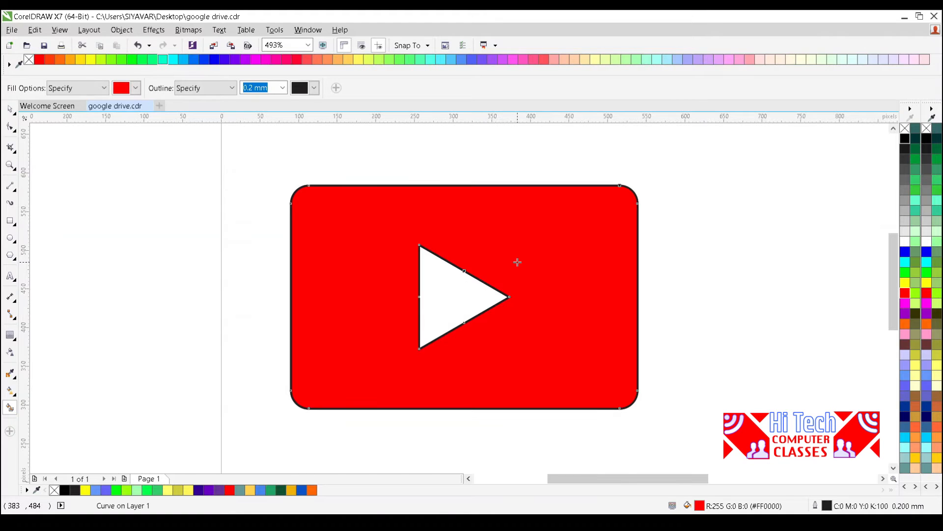
click(10, 108)
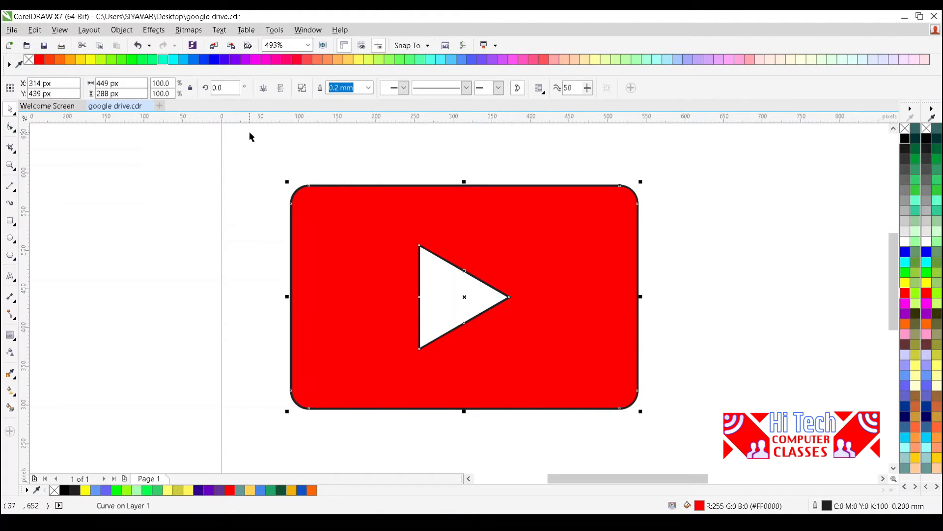
- Remove the outline from all the shapes of the play button
drag(283, 198, 681, 448)
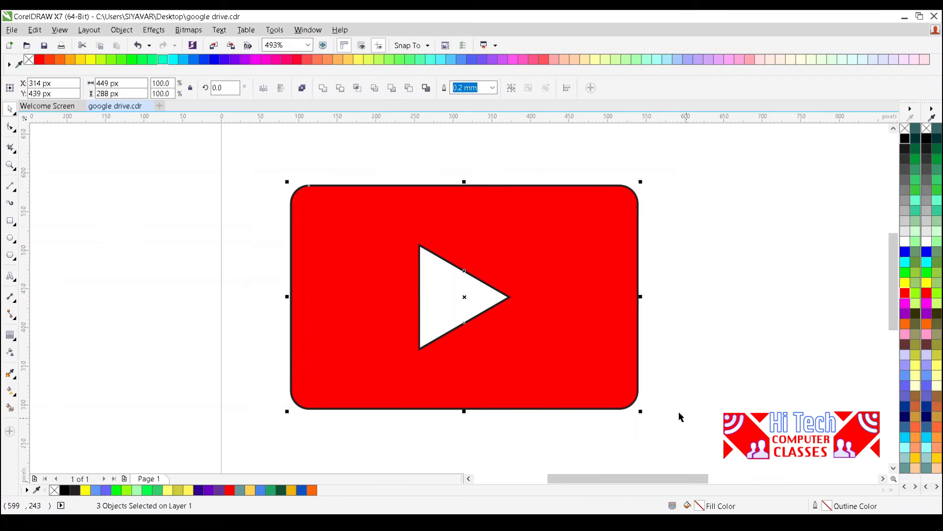
right_click(926, 129)
click(761, 258)
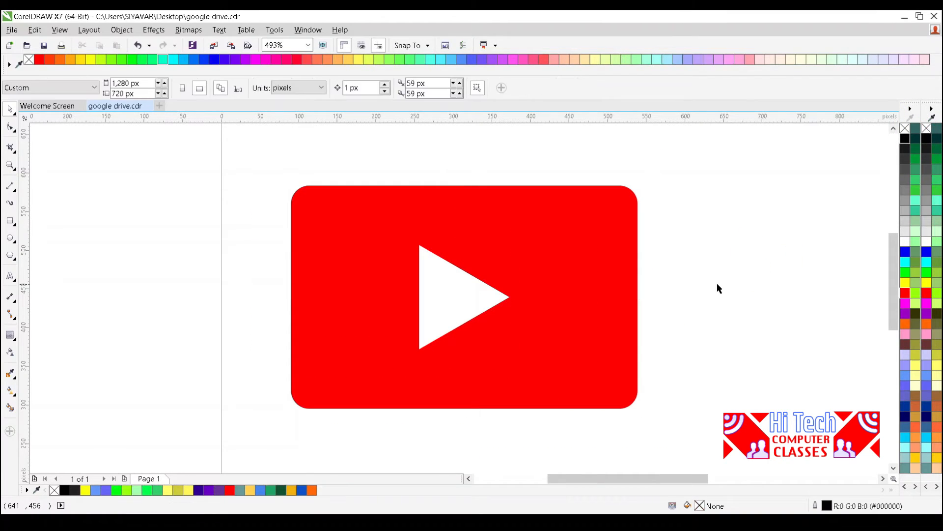
- Scale the complete play button down to about 198 by 127 px
key(F4)
key(shift+F4)
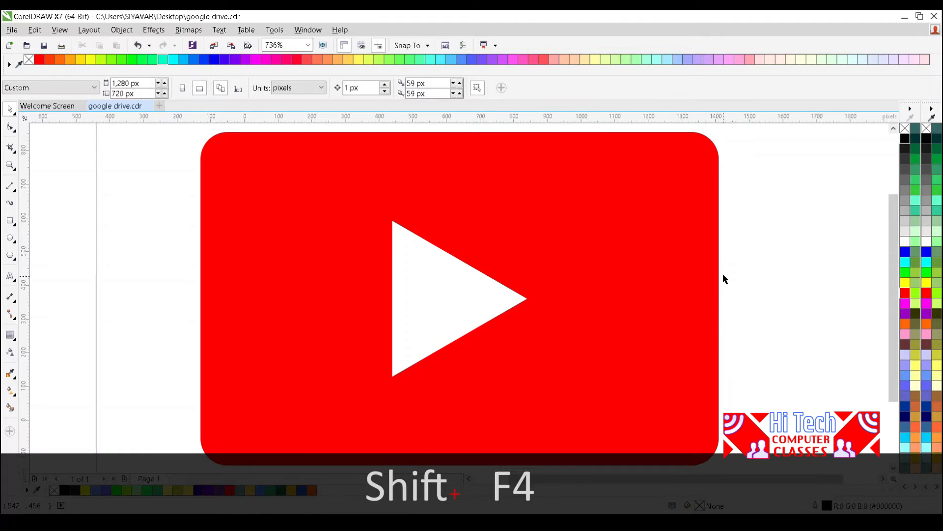
key(F4)
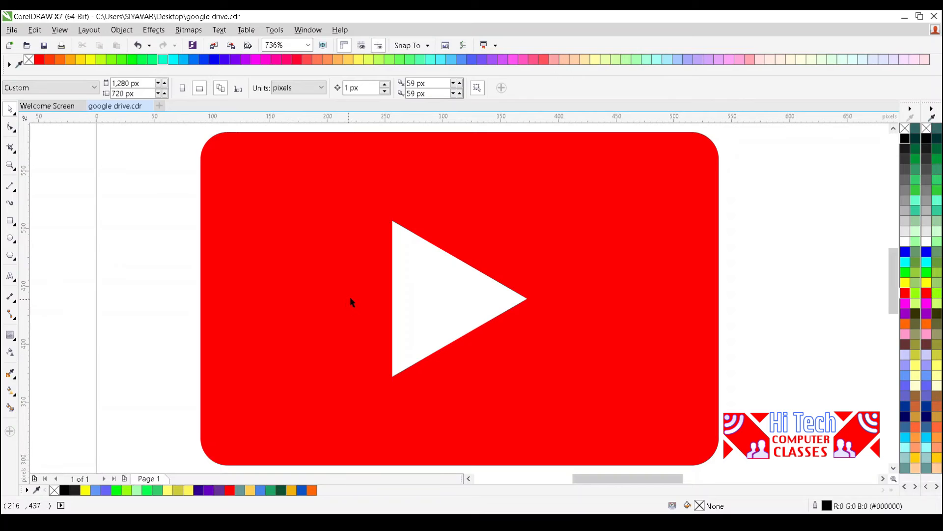
key(shift+F4)
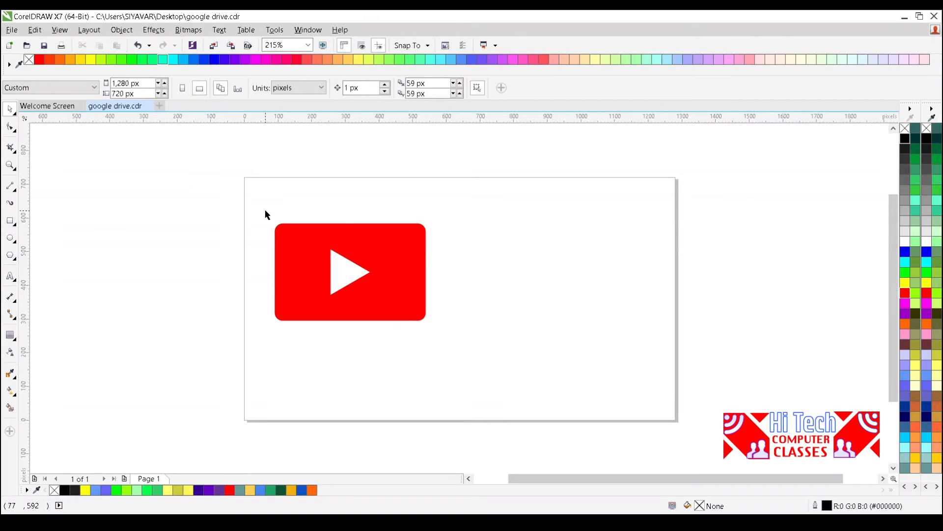
drag(264, 209, 465, 357)
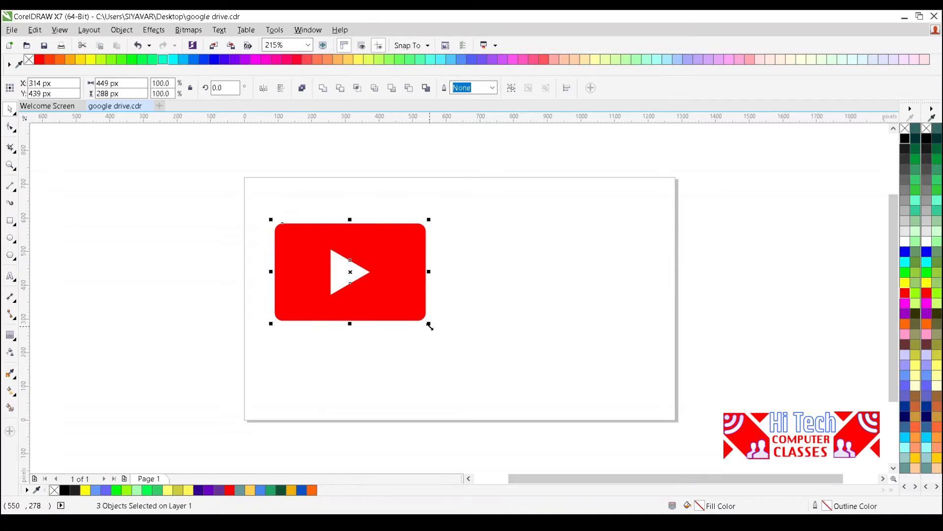
drag(428, 325, 364, 273)
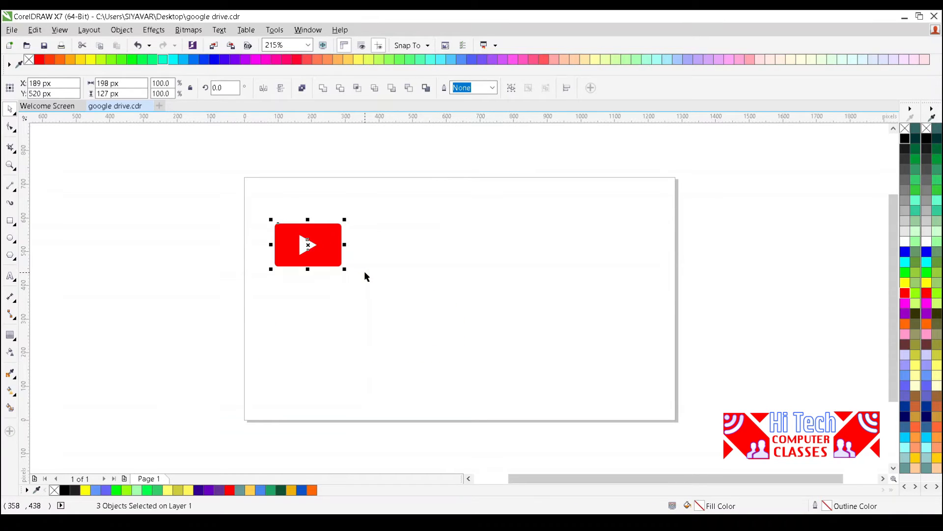
click(339, 289)
- Place a copy of the complete red play button on the page just right of the original
drag(262, 218, 353, 286)
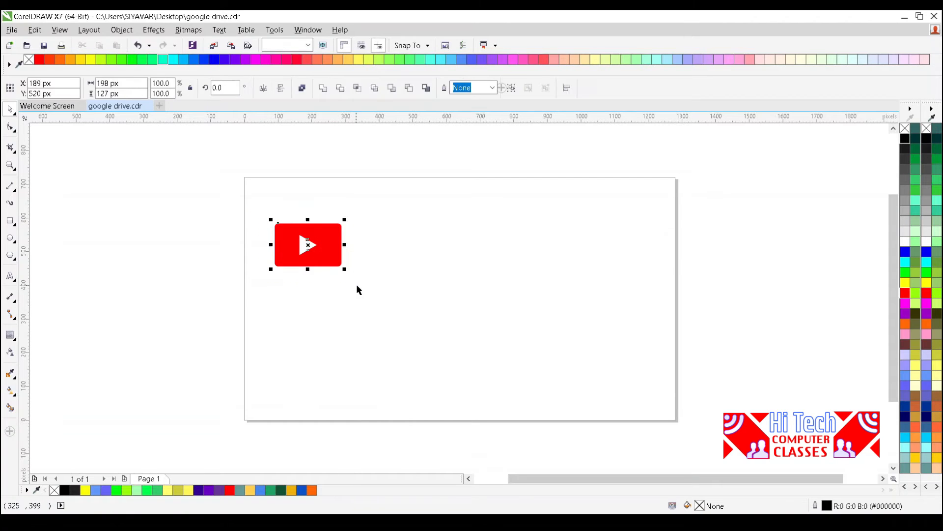
drag(321, 256, 419, 258)
right_click(392, 261)
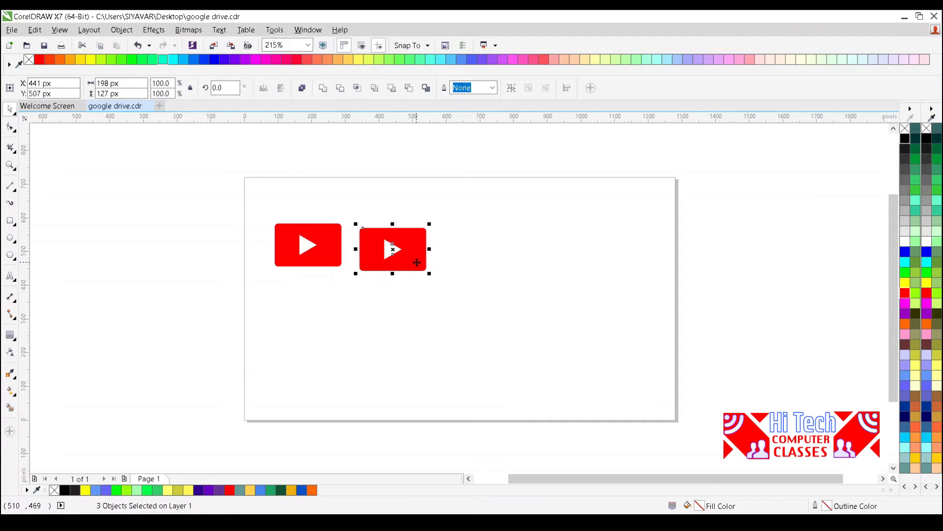
- Nudge the copied play button vertically to Y 519 px so it lines up with the original
key(Up)
key(Up)
key(Up)
key(Up)
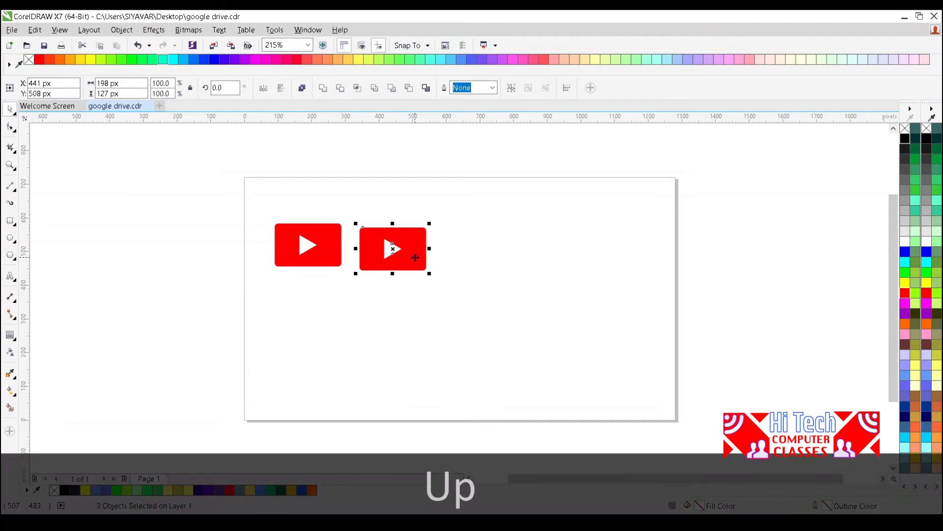
key(Down)
key(Down)
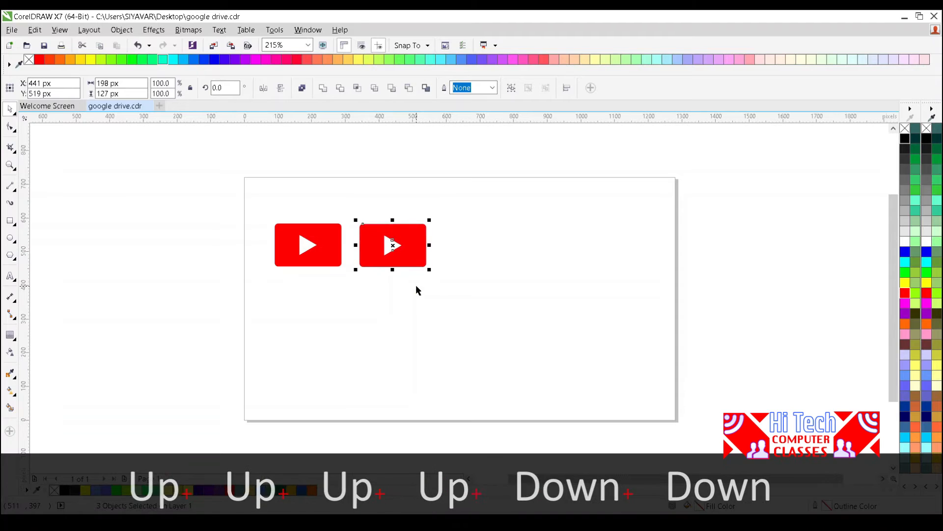
- Fill the second play button blue and place a copy of it to its right at the same height
click(410, 290)
drag(927, 258, 414, 251)
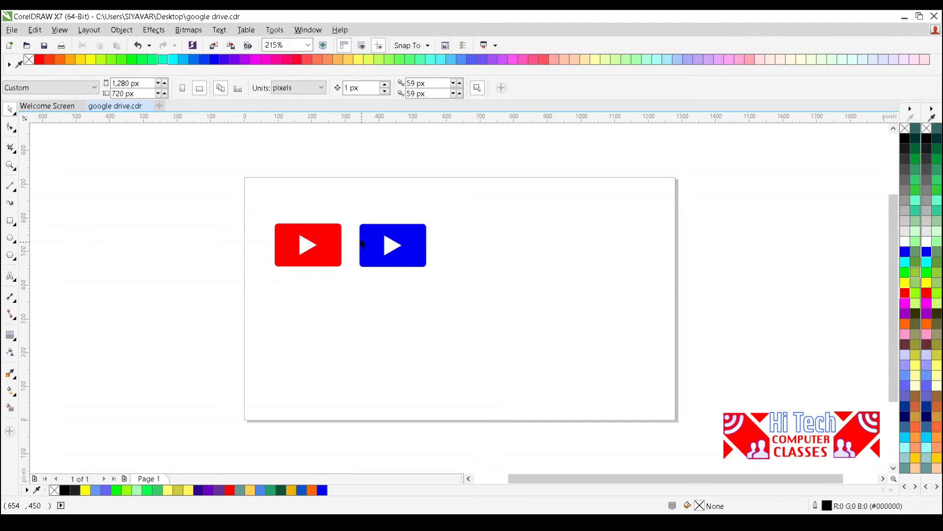
drag(353, 215, 445, 276)
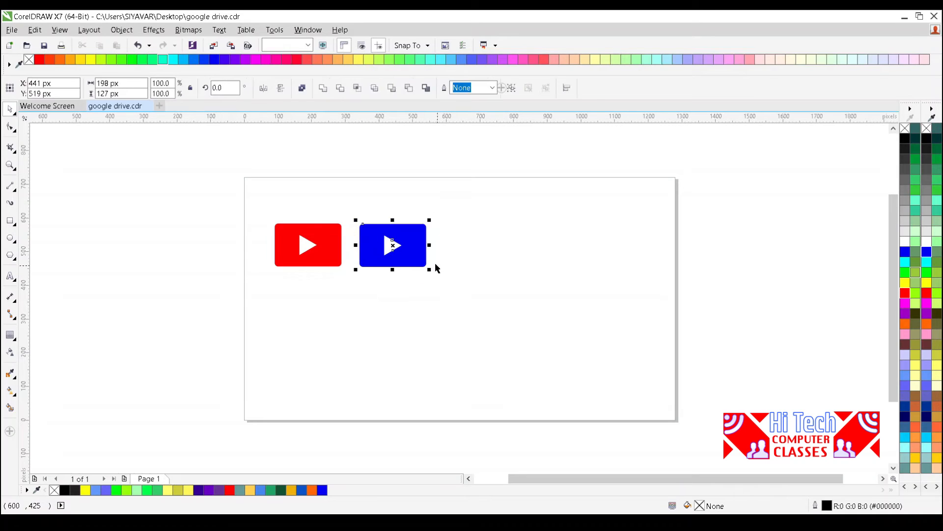
drag(407, 253, 496, 257)
click(555, 285)
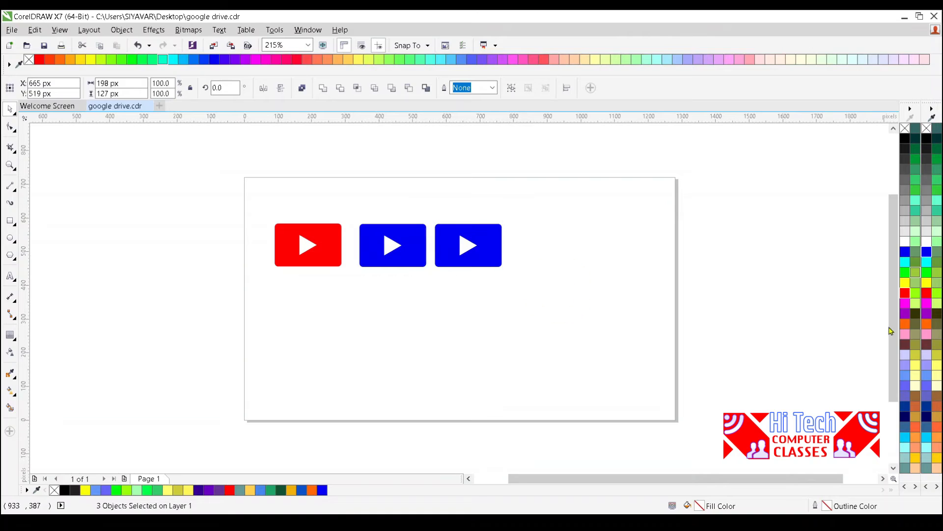
- Fill the third play button green and place a copy of it to its right at the same height
drag(925, 271, 499, 257)
drag(516, 216, 431, 270)
drag(483, 254, 570, 260)
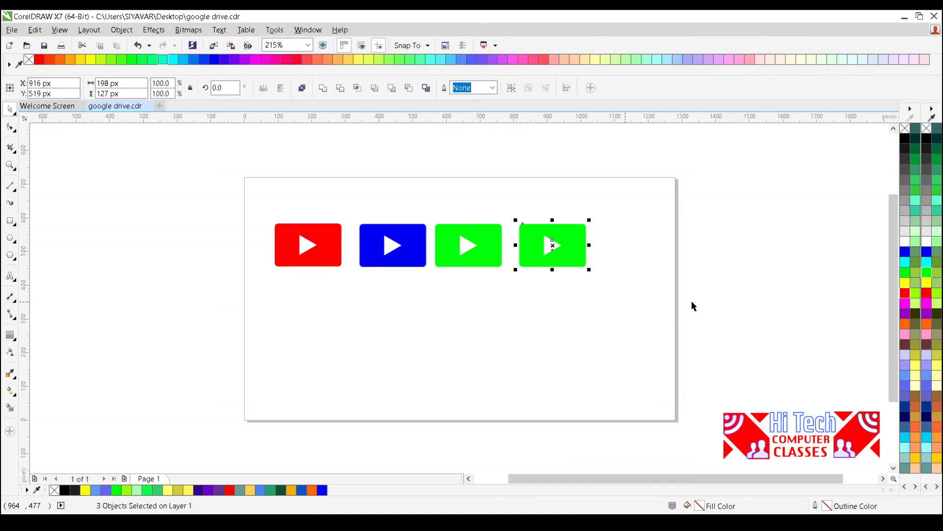
- Fill the fourth play button cyan and place a copy of it directly below the blue one, at about Y 351 px
click(653, 304)
drag(926, 262, 578, 255)
click(599, 301)
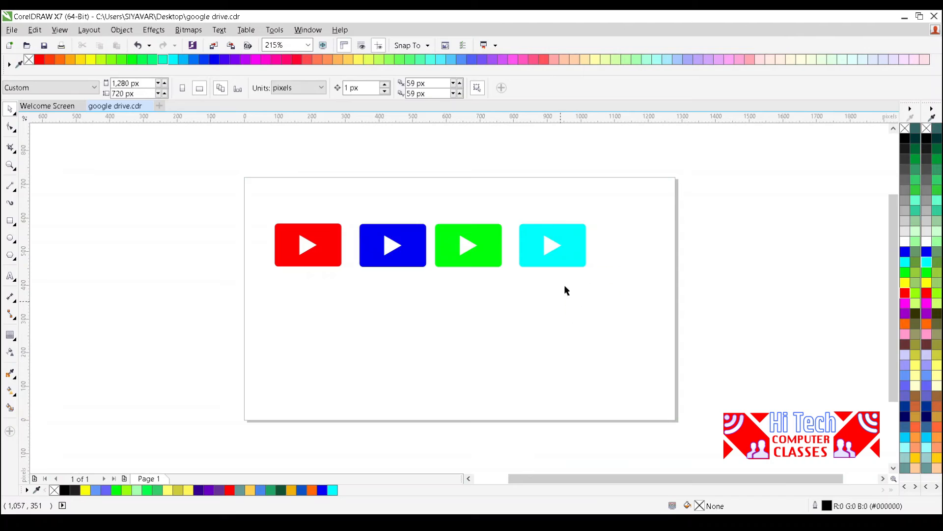
drag(596, 213, 514, 284)
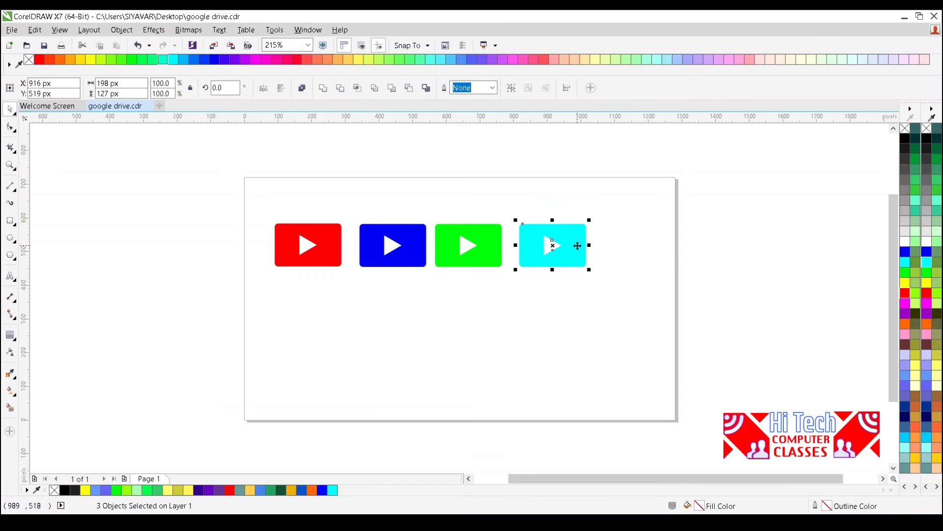
mouse_move(421, 308)
mouse_down()
mouse_move(400, 309)
mouse_move(414, 309)
mouse_up()
right_click(399, 301)
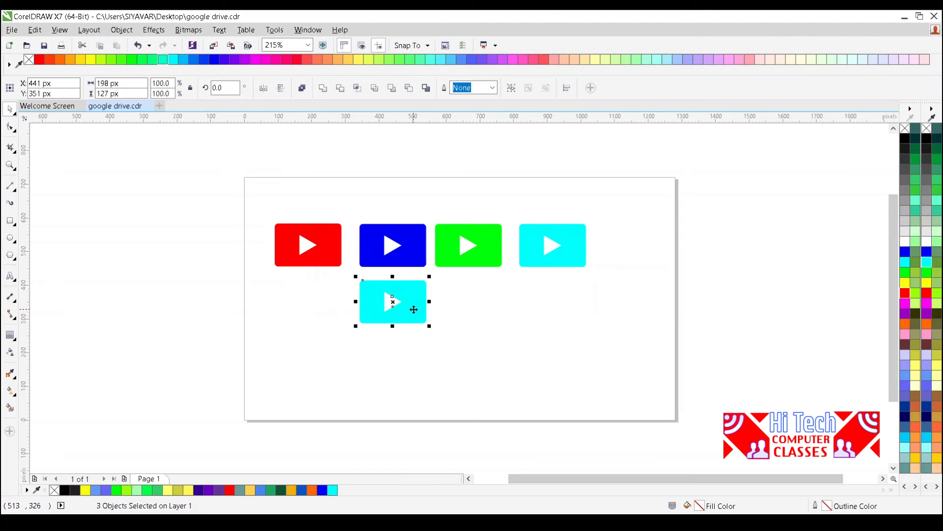
- Fill the play button below the blue one yellow and place a copy of it at the same height below the green one
click(452, 321)
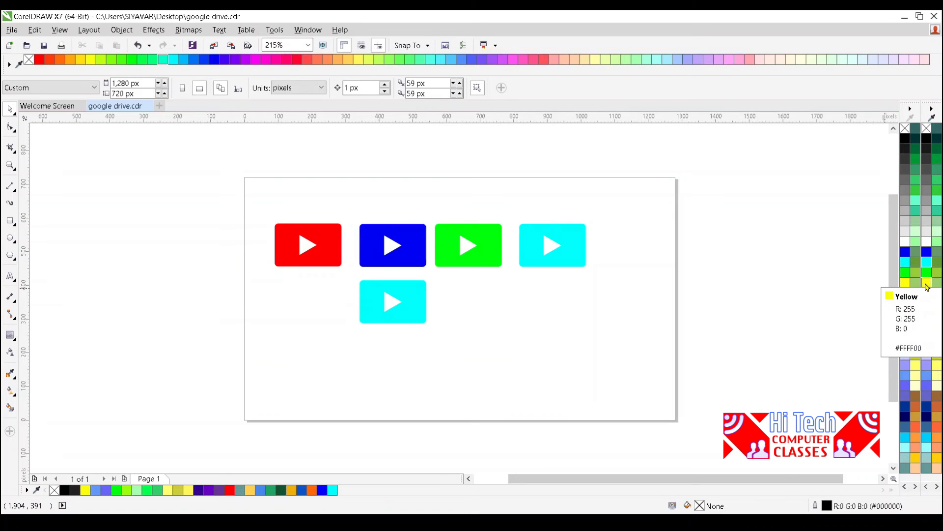
drag(927, 283, 417, 300)
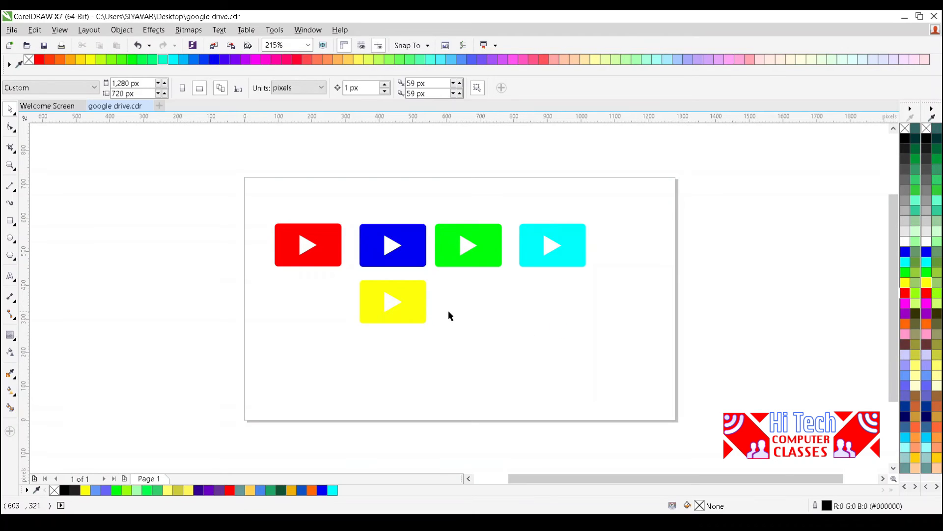
drag(357, 283, 441, 332)
click(484, 344)
key(F4)
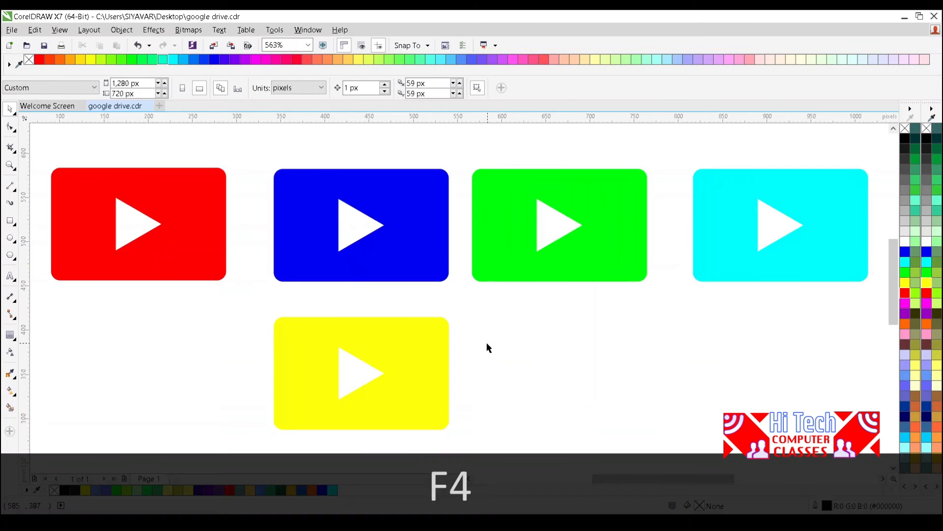
drag(262, 302, 456, 441)
click(427, 386)
drag(428, 386, 606, 391)
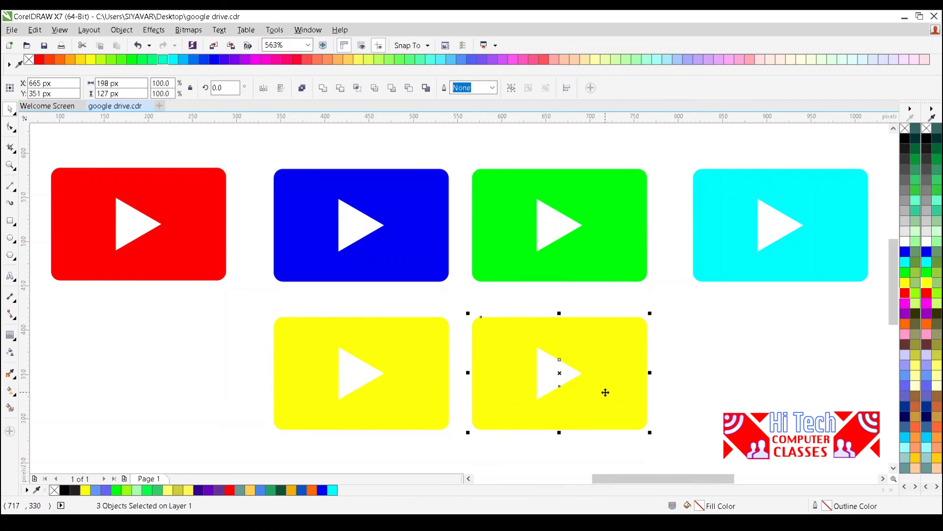
- Fill the triangle of the play button below the green one black and its rounded rectangle red
click(657, 384)
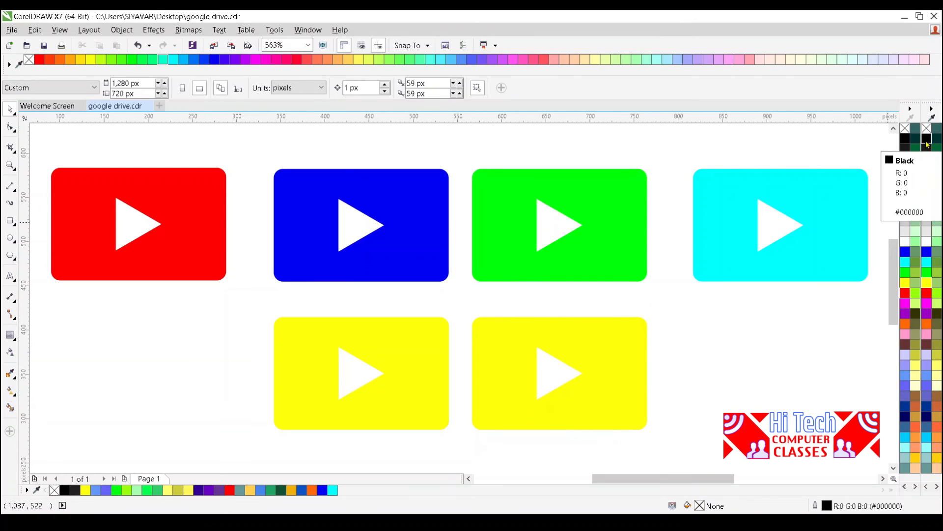
drag(926, 139, 558, 373)
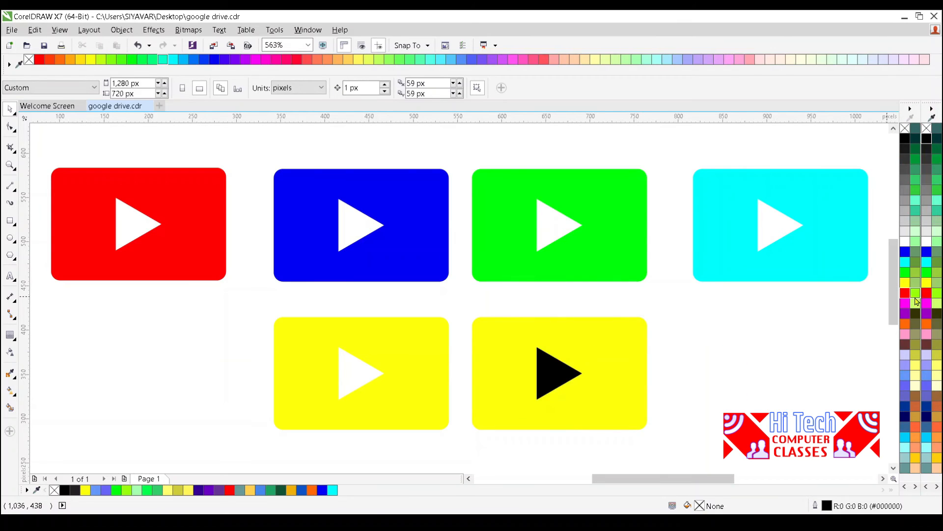
drag(926, 293, 609, 347)
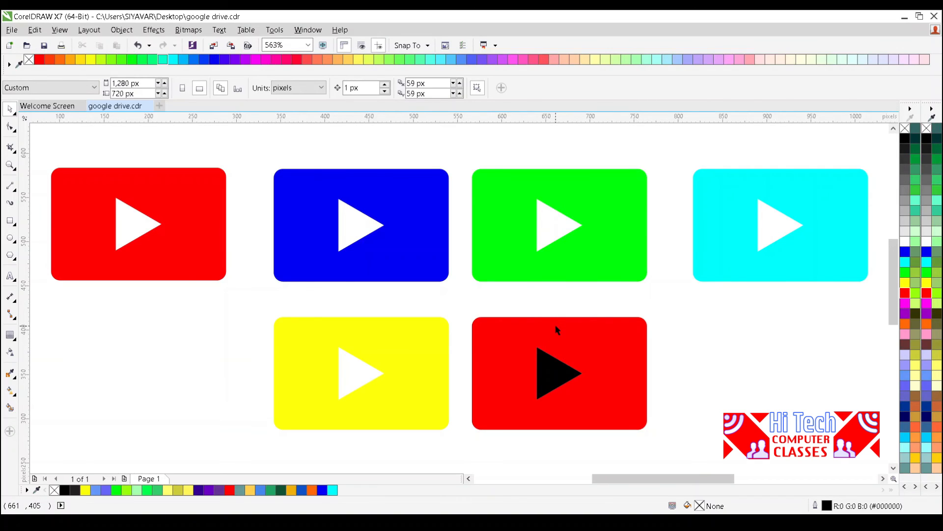
- Place a copy of the black-triangle play button below the cyan one, and fill its rectangle orange and its triangle blue
key(shift+F4)
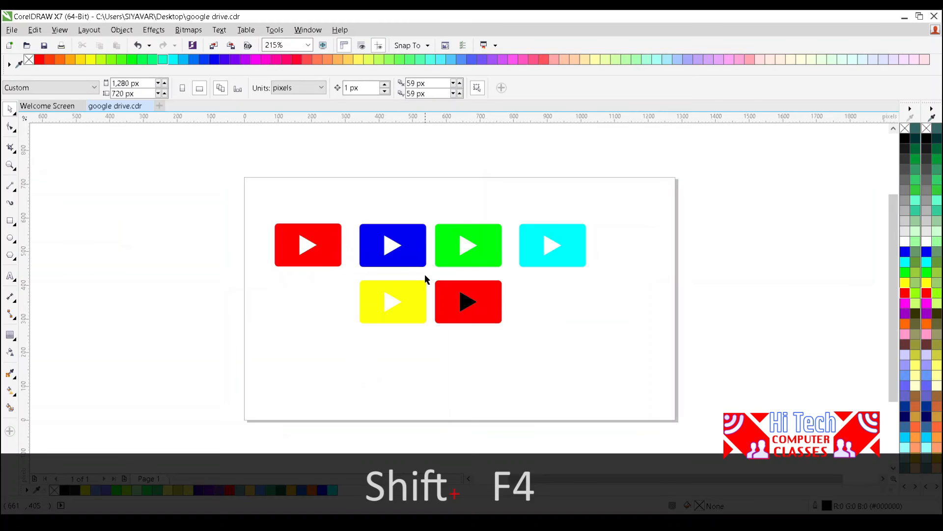
drag(429, 276, 578, 315)
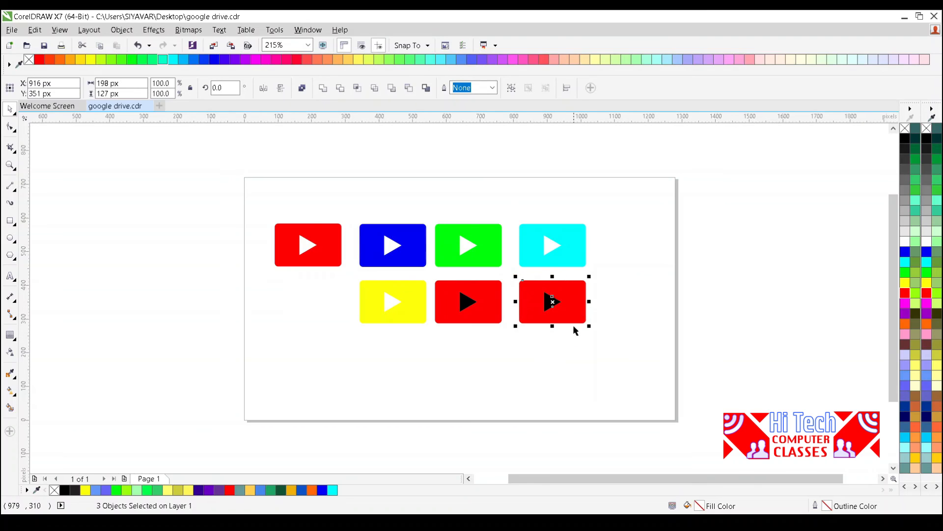
click(572, 343)
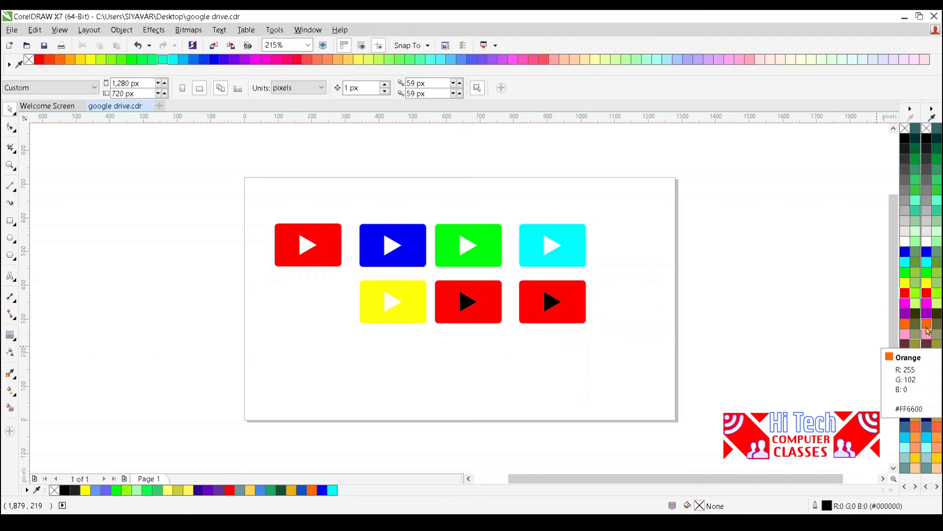
drag(928, 330, 581, 301)
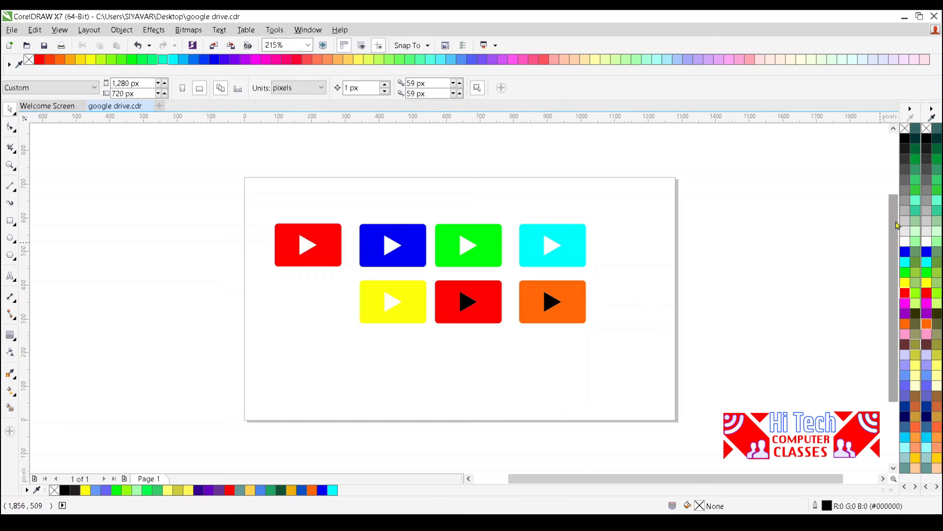
drag(926, 252, 553, 302)
- Select all seven play buttons and zoom in on them to inspect both rows
drag(244, 197, 589, 341)
key(F2)
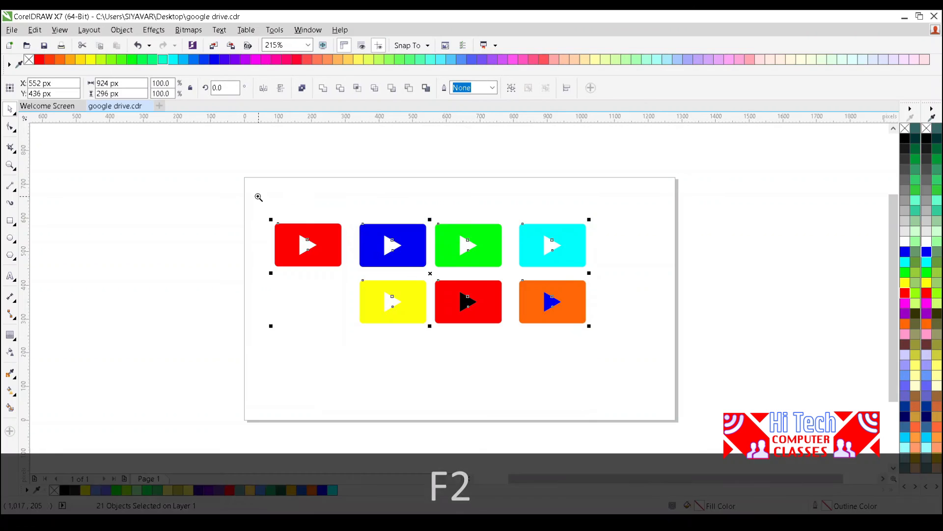
drag(258, 197, 615, 363)
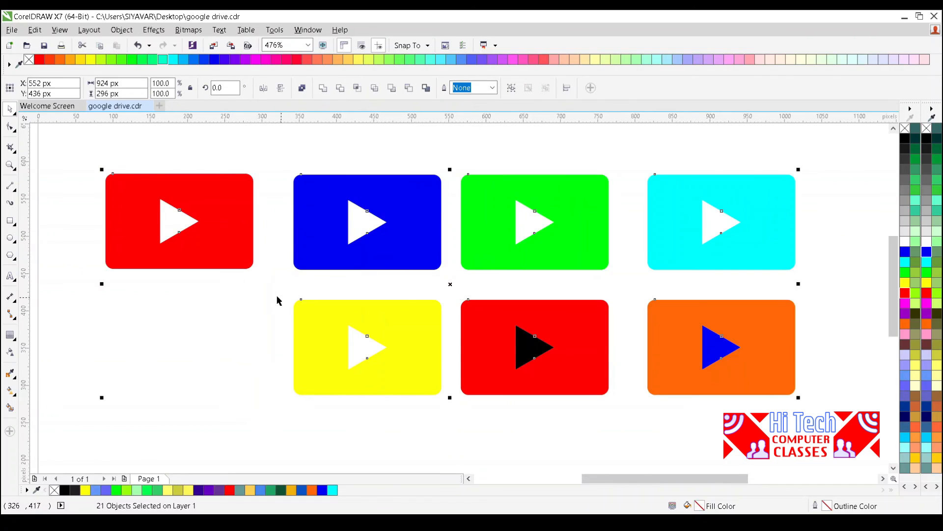